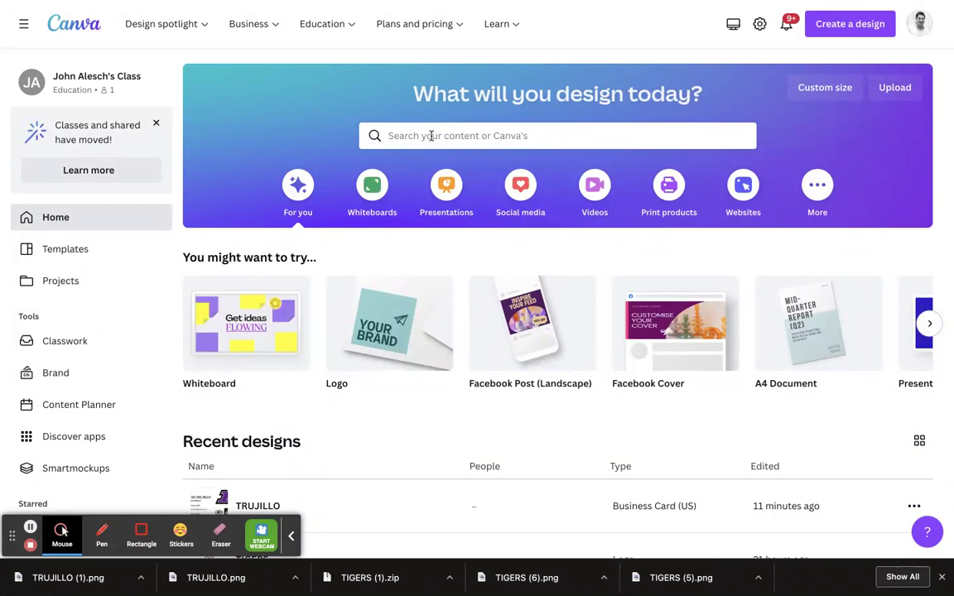
Search 'logo' from the home search bar and create a blank 500×500 px Logo design.
left_click(484, 136)
type("logo")
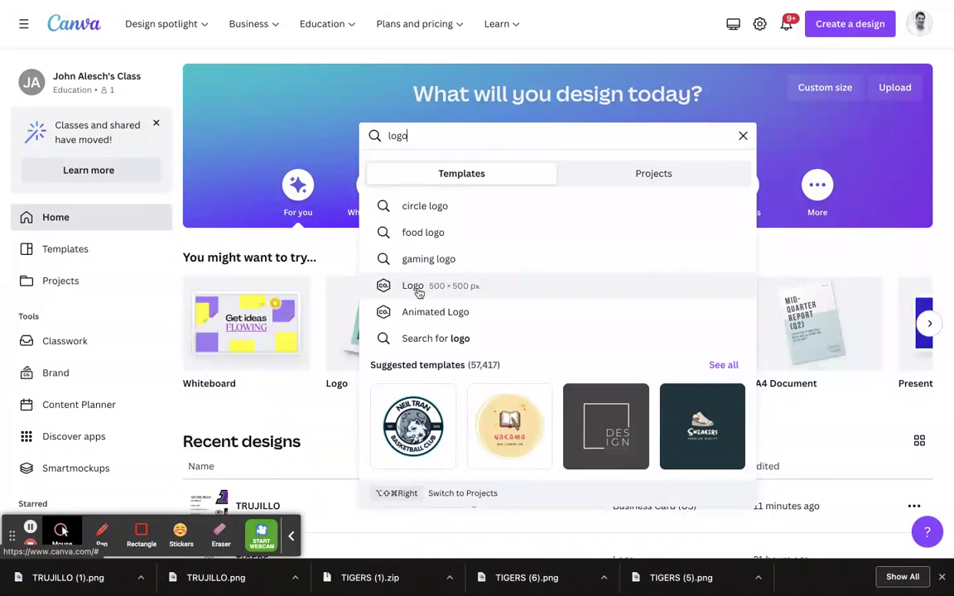
left_click(415, 286)
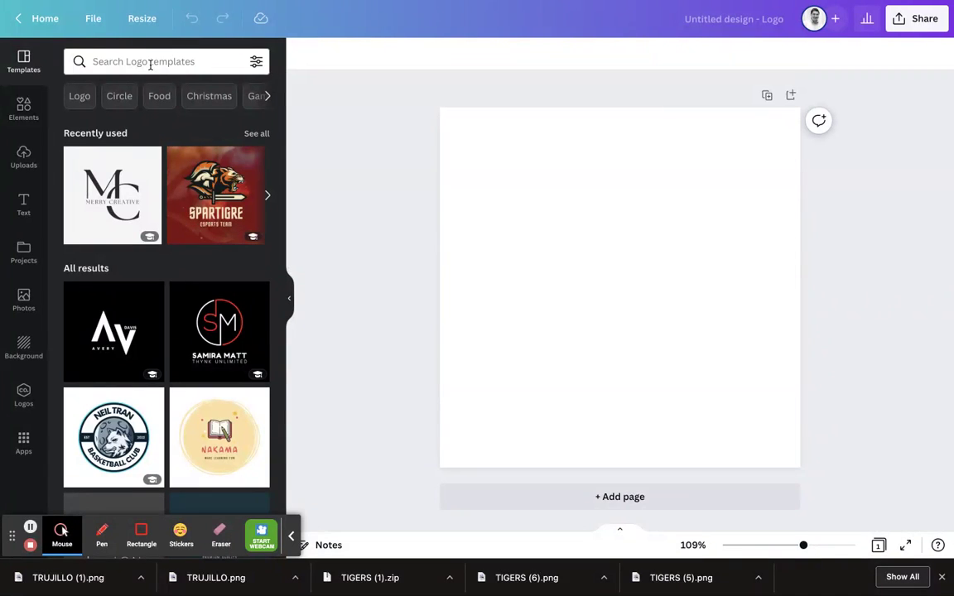
Search the logo templates for 'tiger' and browse the results.
left_click(150, 64)
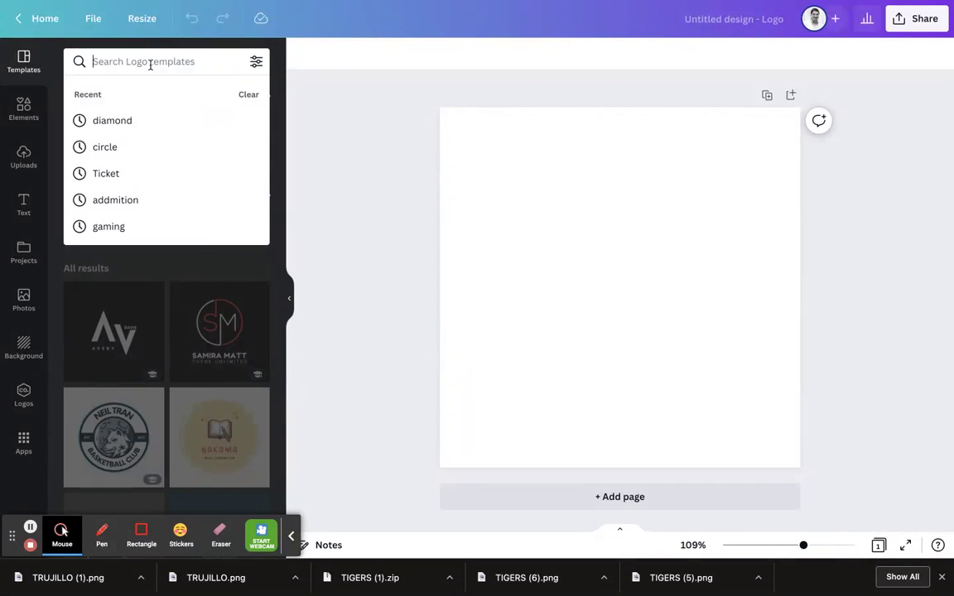
type("tige")
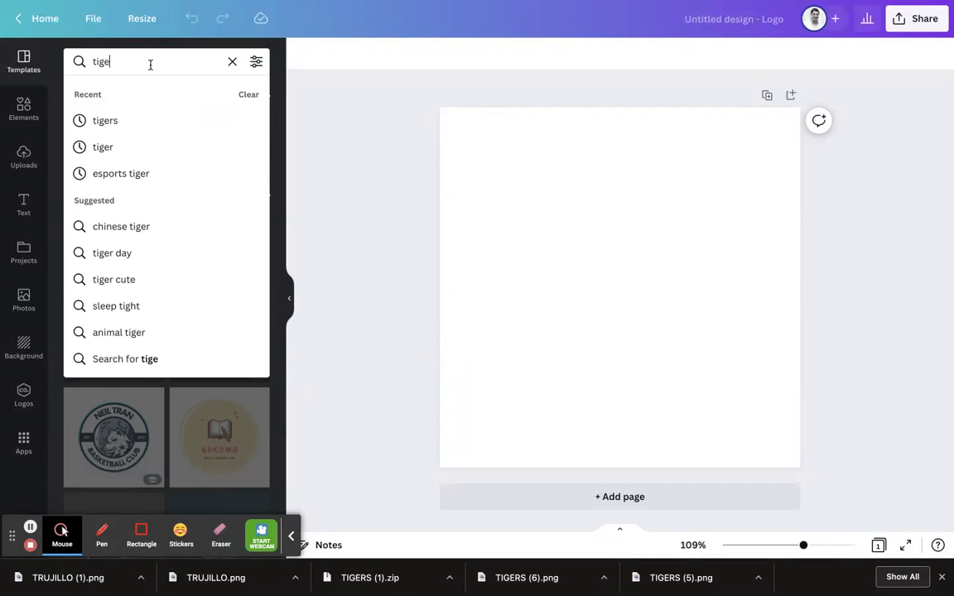
type("r")
key("Return")
mouse_move(114, 170)
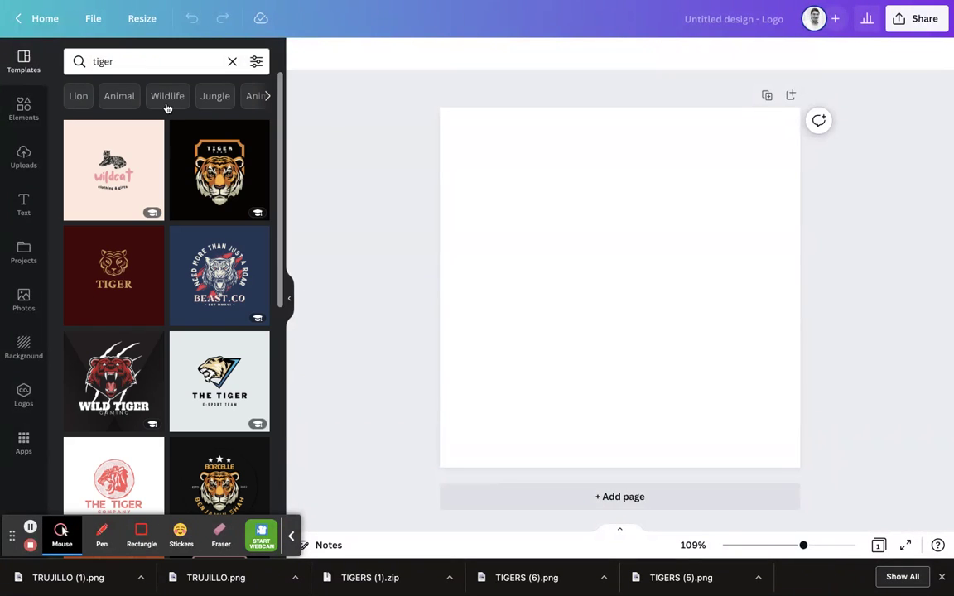
scroll(162, 257, "down", 3)
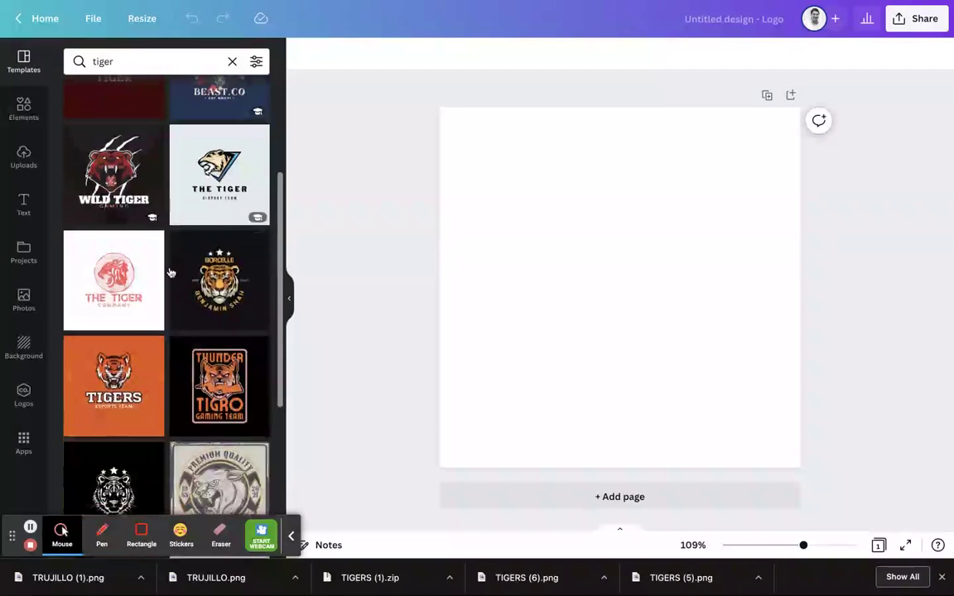
scroll(169, 270, "down", 1)
scroll(170, 270, "up", 4)
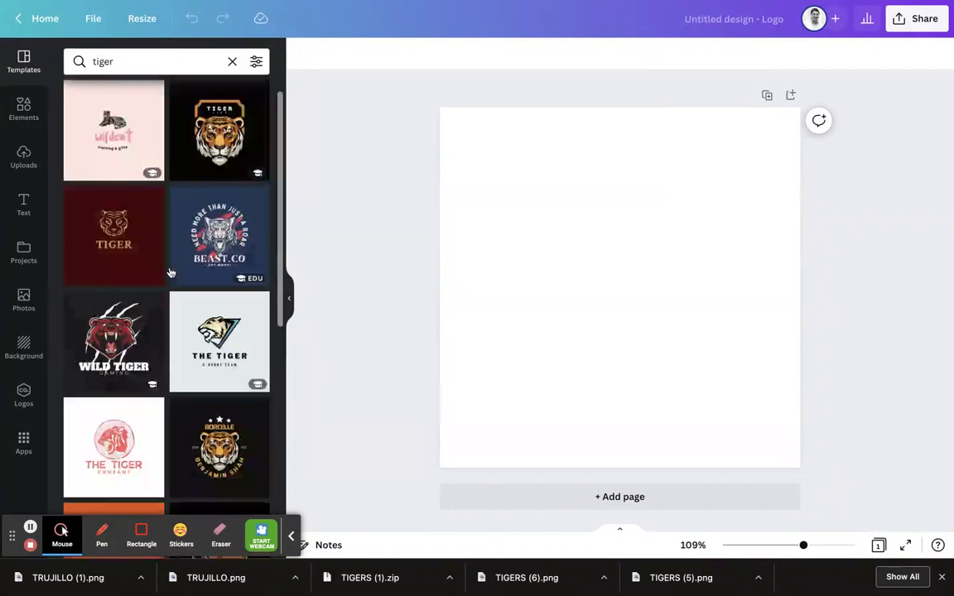
Search Elements for 'tiger' and filter the results to Graphics only.
left_click(24, 108)
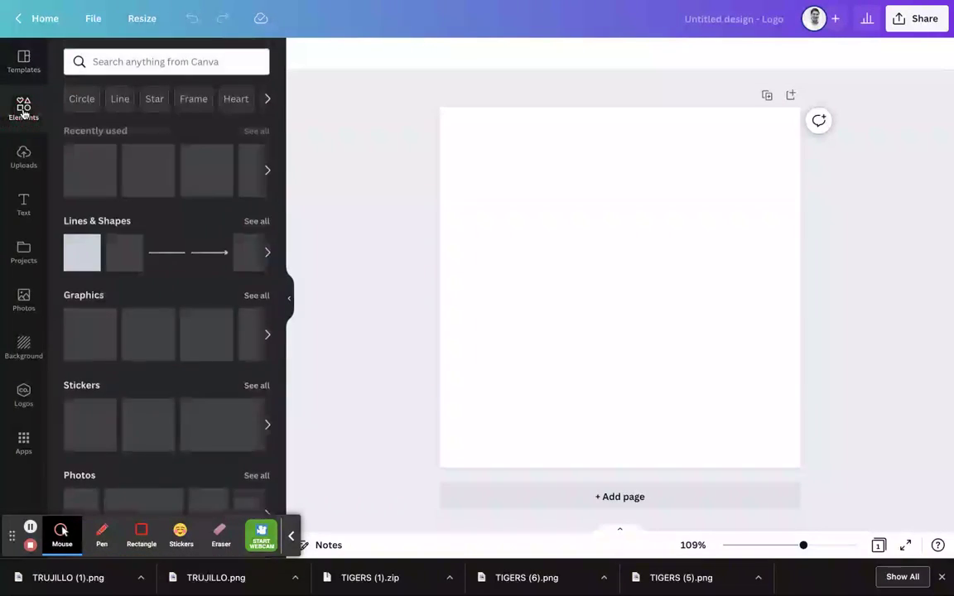
left_click(117, 58)
type("tiger")
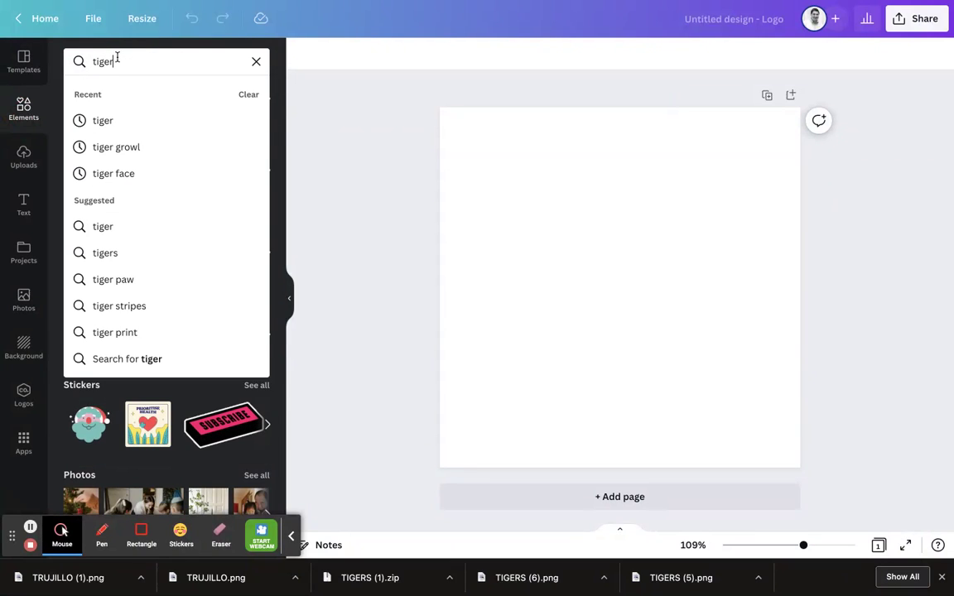
key("Return")
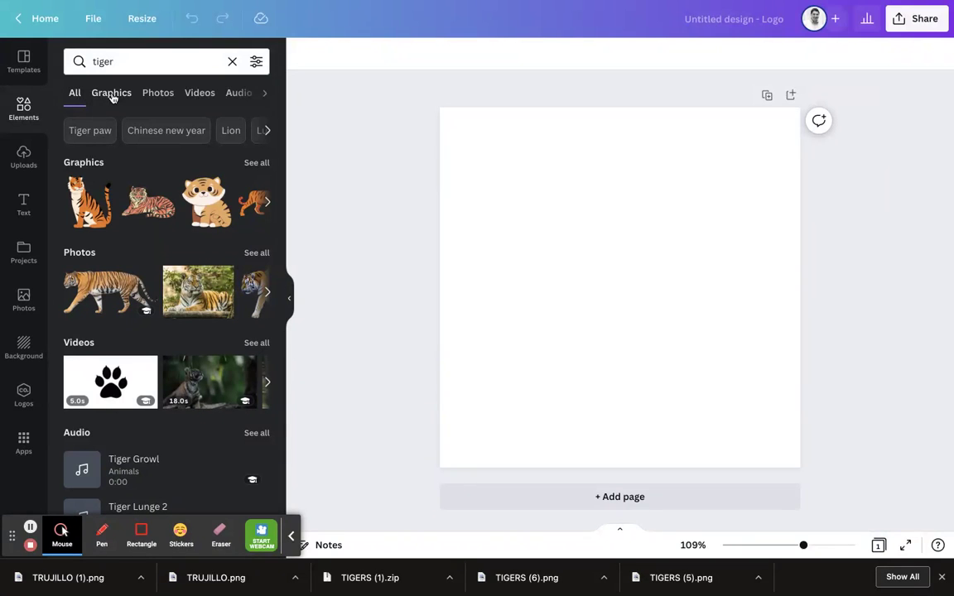
left_click(112, 95)
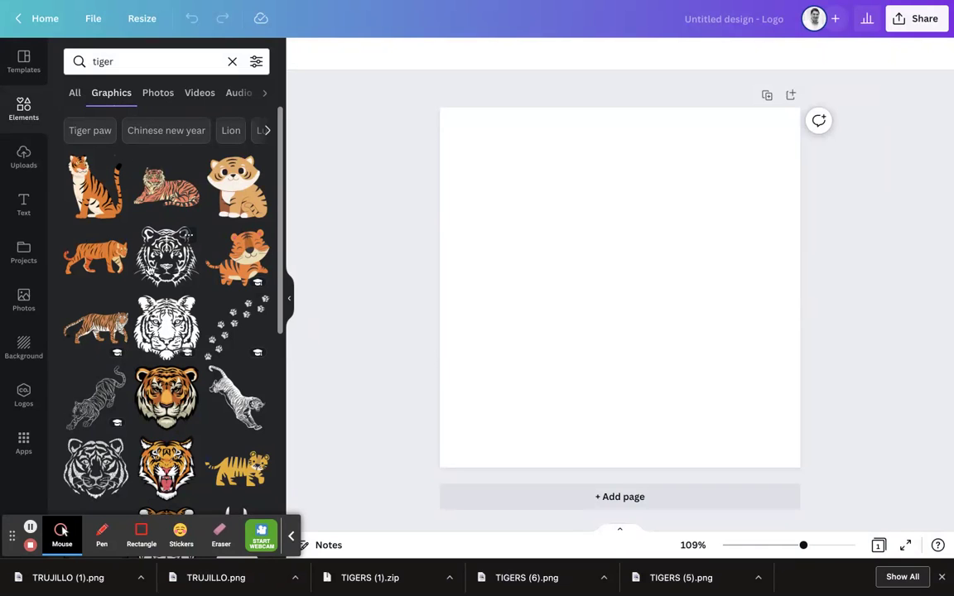
left_click(166, 255)
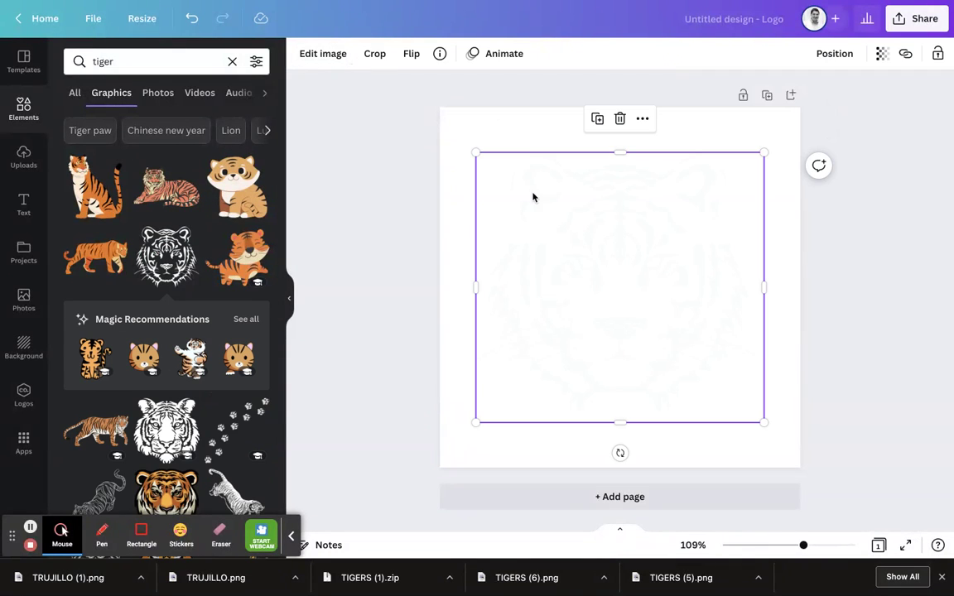
key("Delete")
left_click(165, 424)
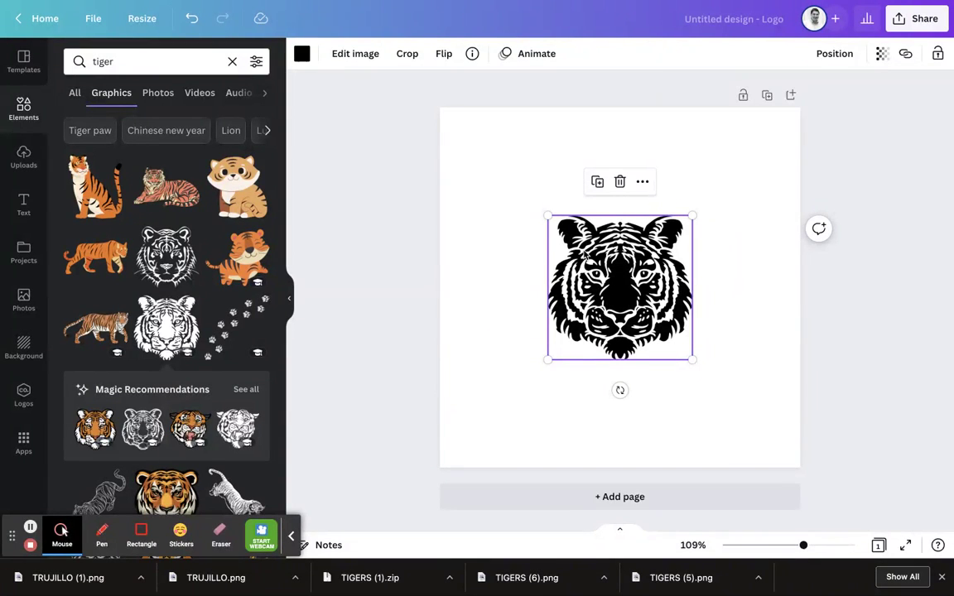
key("Delete")
scroll(206, 268, "down", 5)
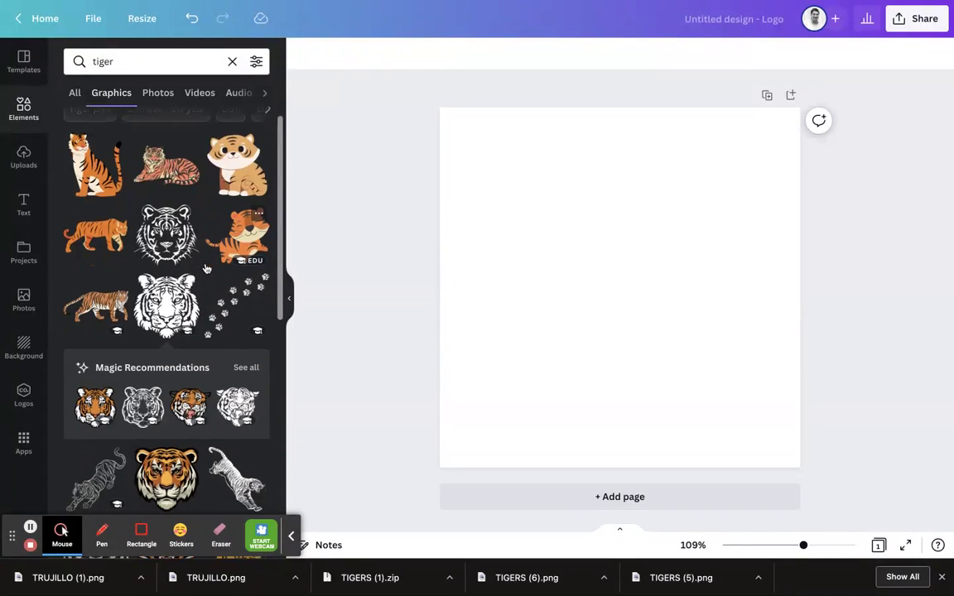
scroll(206, 267, "down", 2)
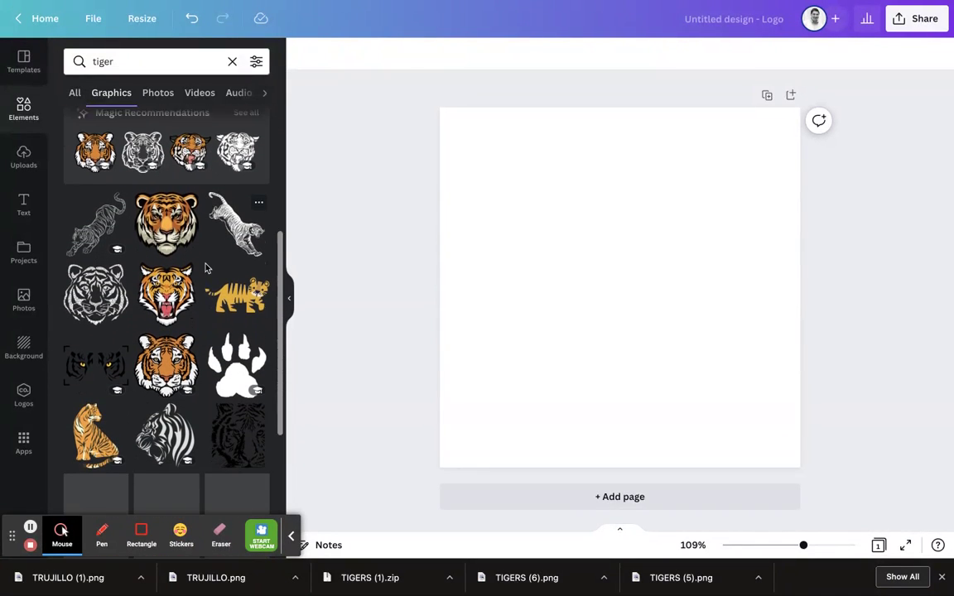
scroll(207, 268, "down", 2)
scroll(206, 268, "down", 1)
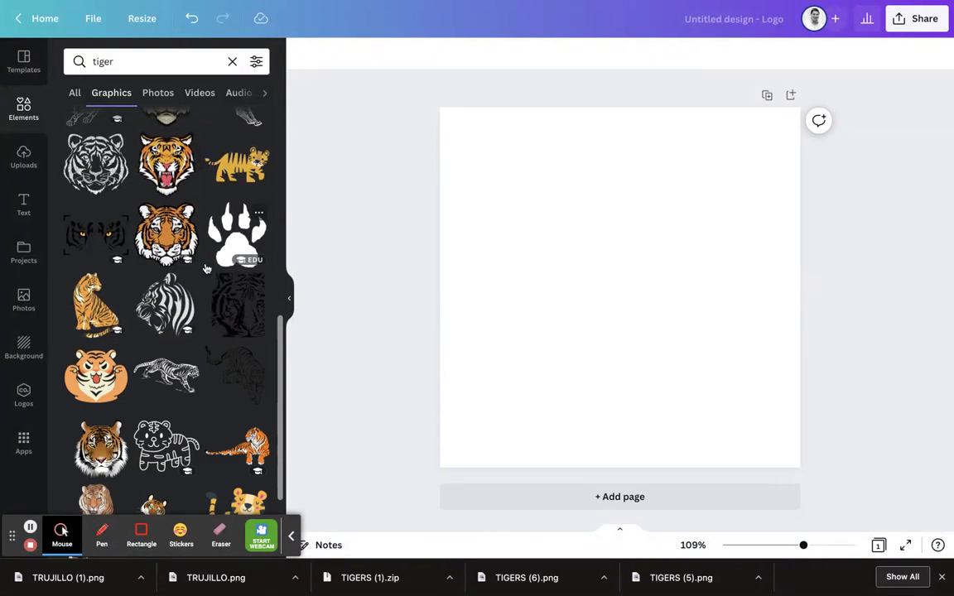
scroll(206, 267, "down", 2)
scroll(206, 268, "down", 2)
scroll(207, 267, "up", 10)
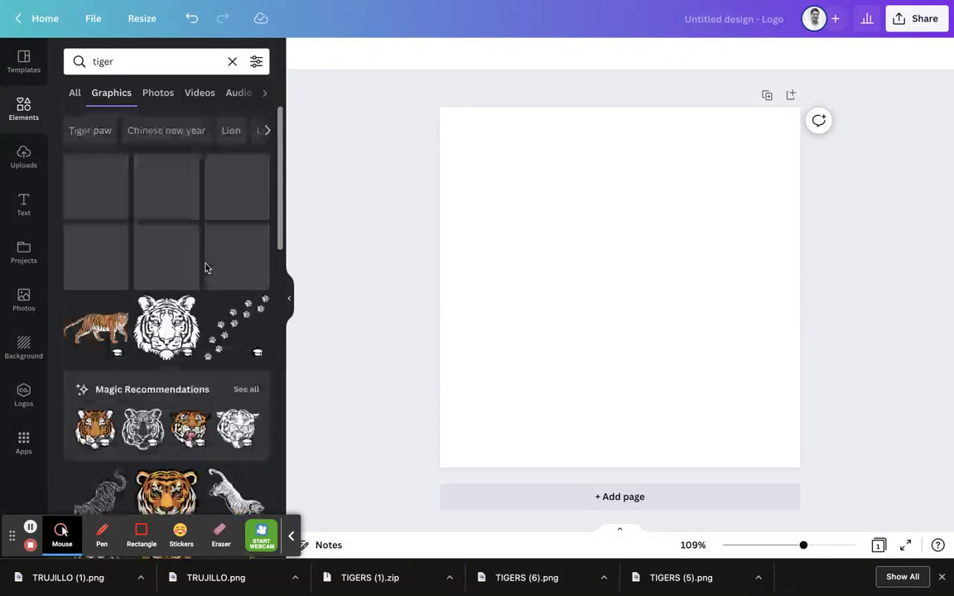
left_click(142, 63)
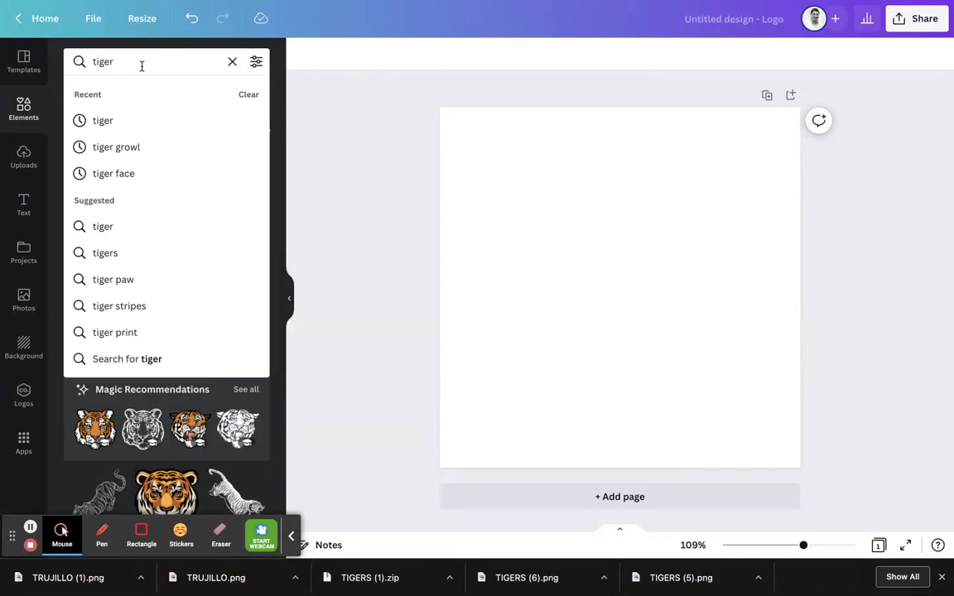
Add the black standing tiger graphic from a 'tiger silhouette' element search.
type("sil")
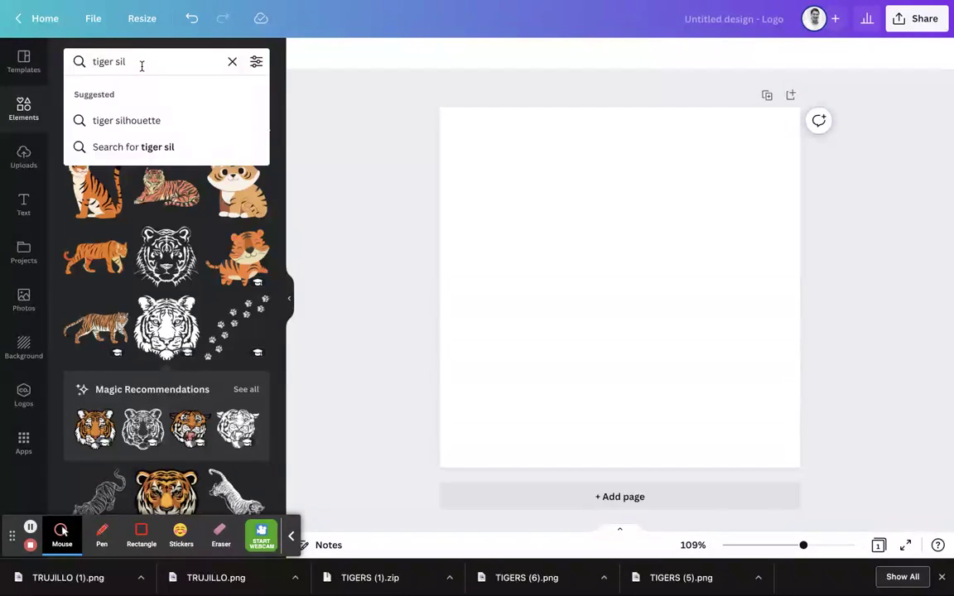
left_click(157, 125)
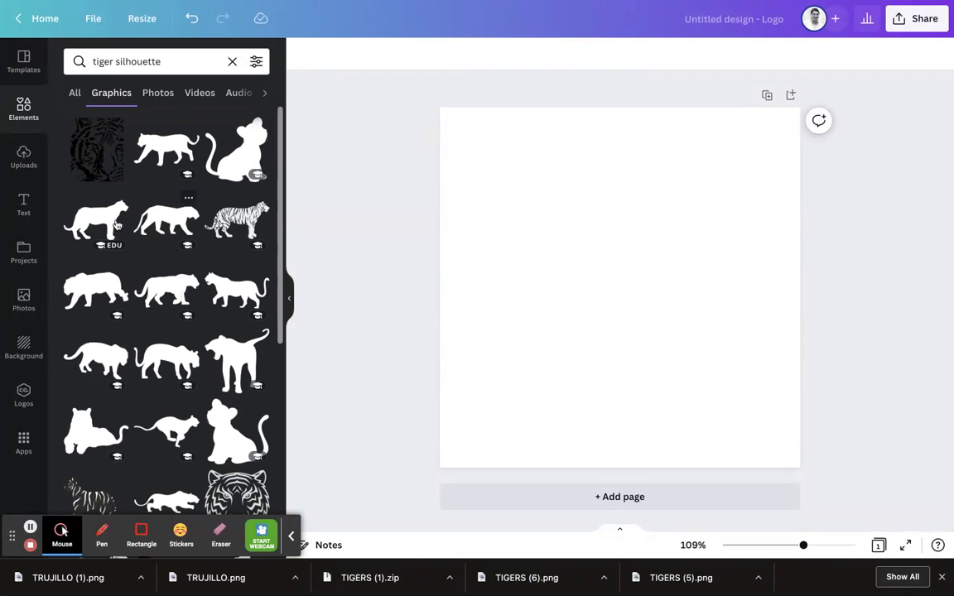
mouse_move(166, 358)
left_click(98, 222)
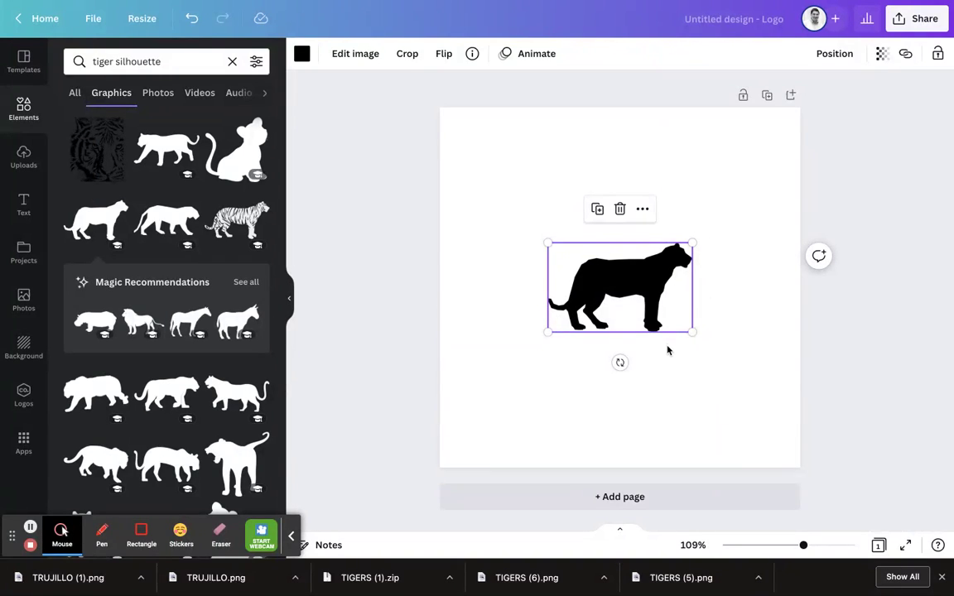
Enlarge the tiger silhouette to span the full 500 px canvas width.
left_click_drag(547, 243, 443, 167)
left_click_drag(689, 332, 791, 403)
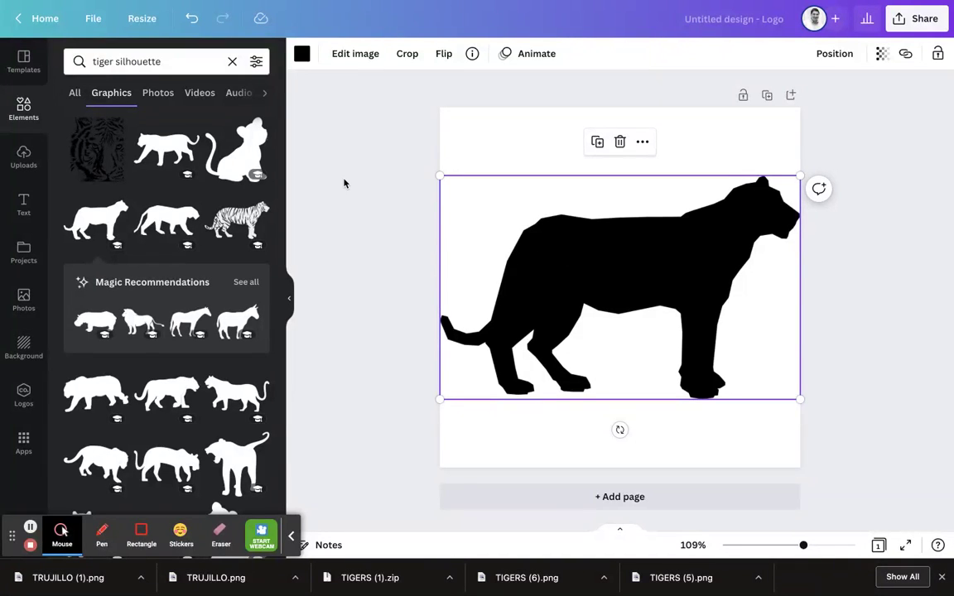
left_click(25, 203)
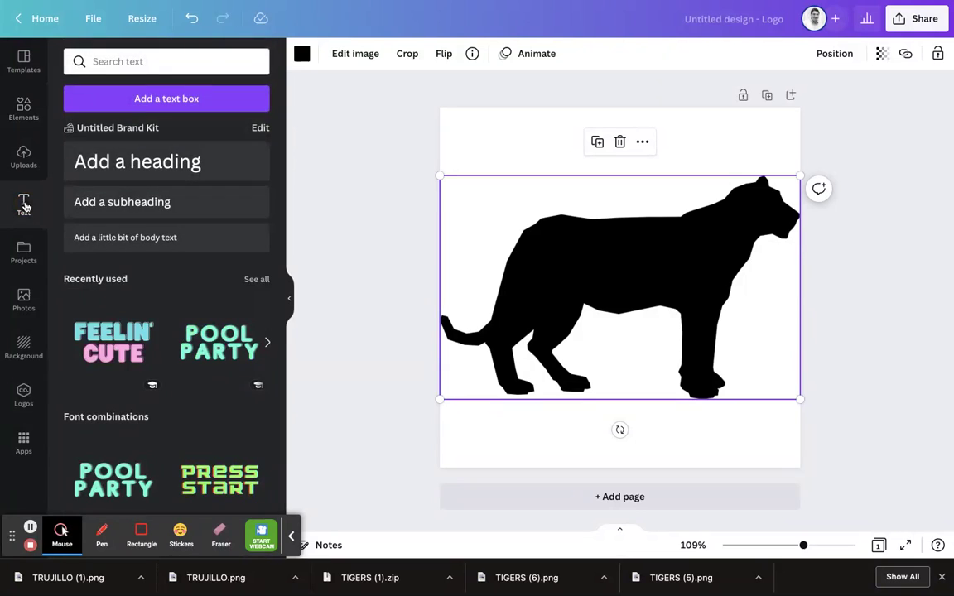
Add a bold 'TIGERS' heading below the tiger, set in Heartland Script.
left_click(142, 161)
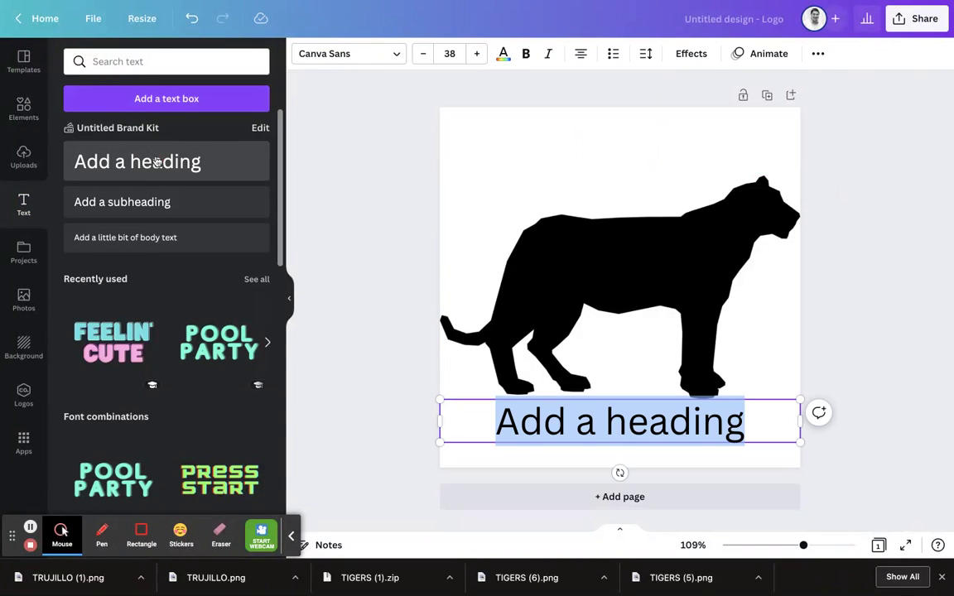
type("TIGERS")
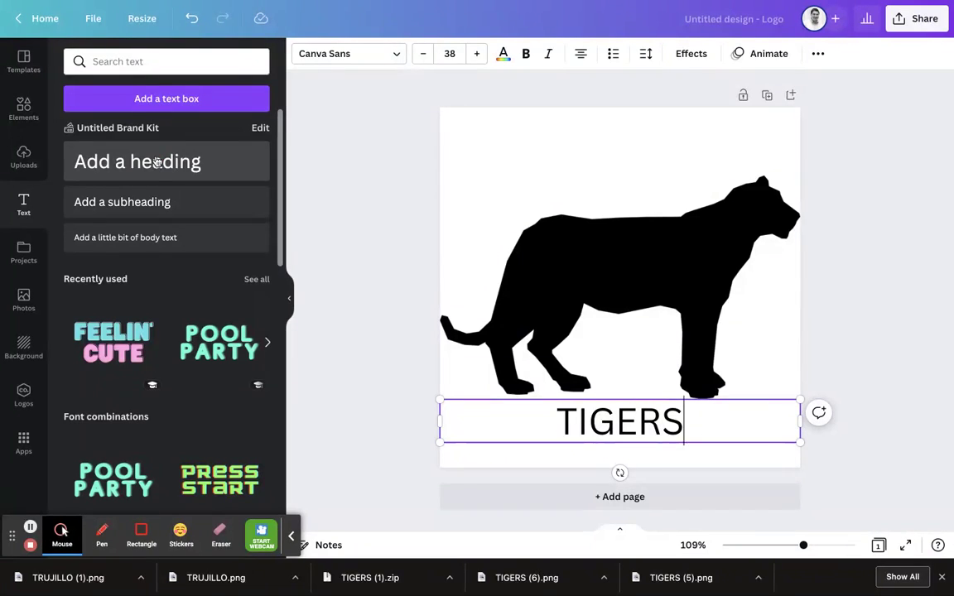
double_click(621, 428)
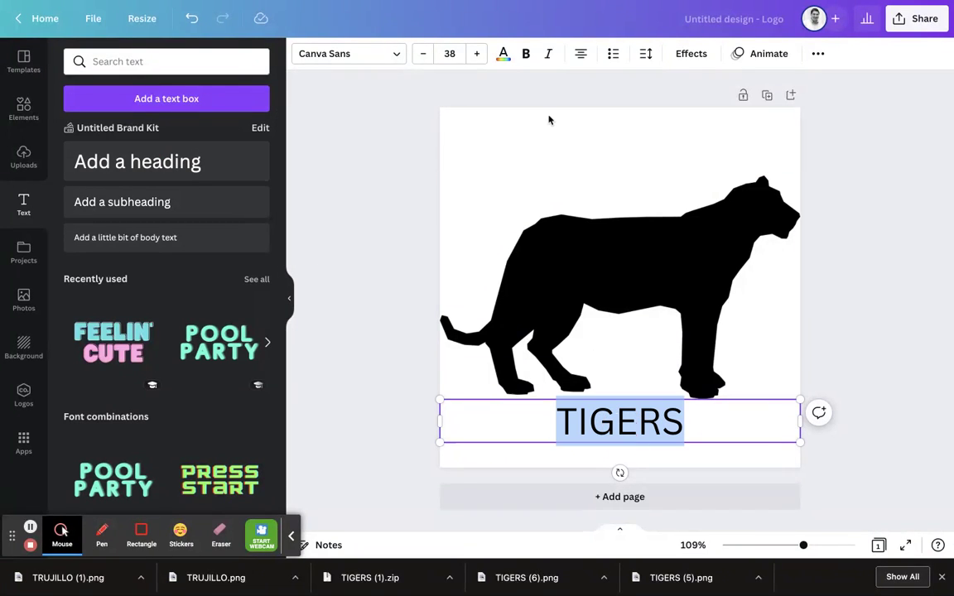
left_click(526, 53)
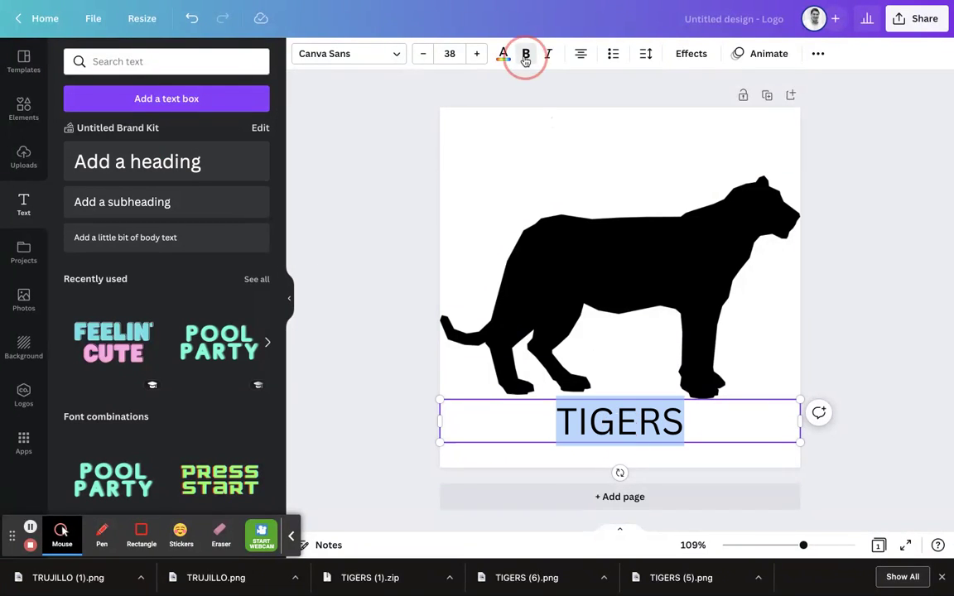
left_click(397, 54)
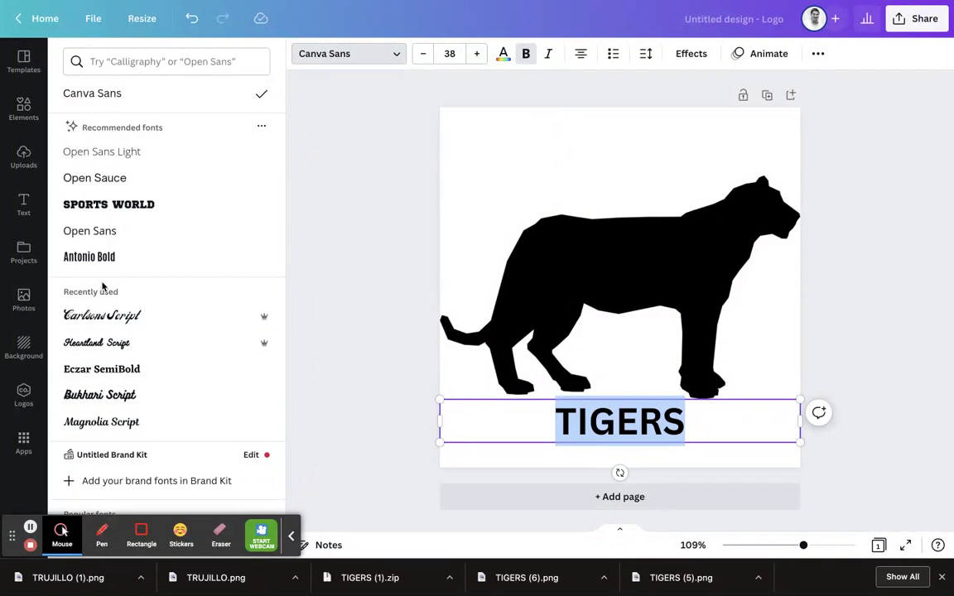
left_click(124, 347)
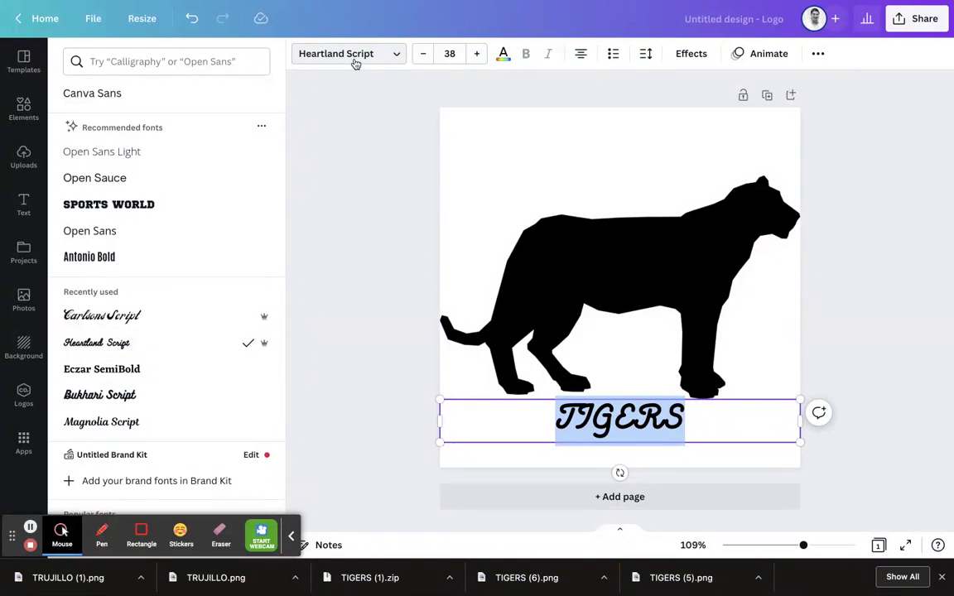
Color the TIGERS text white and move it up onto the tiger's body.
left_click(613, 436)
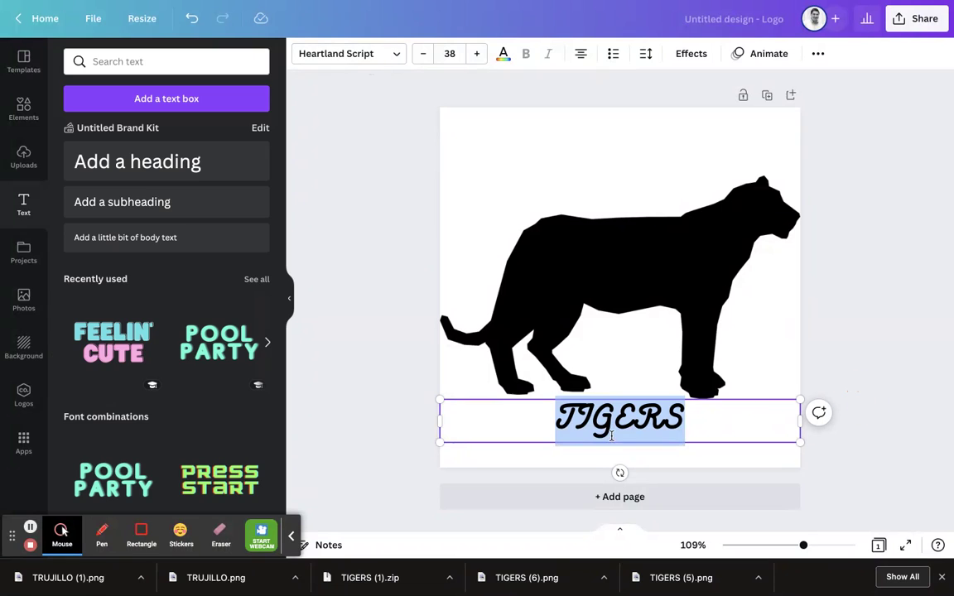
left_click(568, 472)
mouse_move(589, 428)
left_mouse_down()
mouse_move(596, 268)
mouse_move(590, 426)
mouse_move(585, 264)
mouse_move(586, 469)
mouse_move(590, 448)
left_mouse_up()
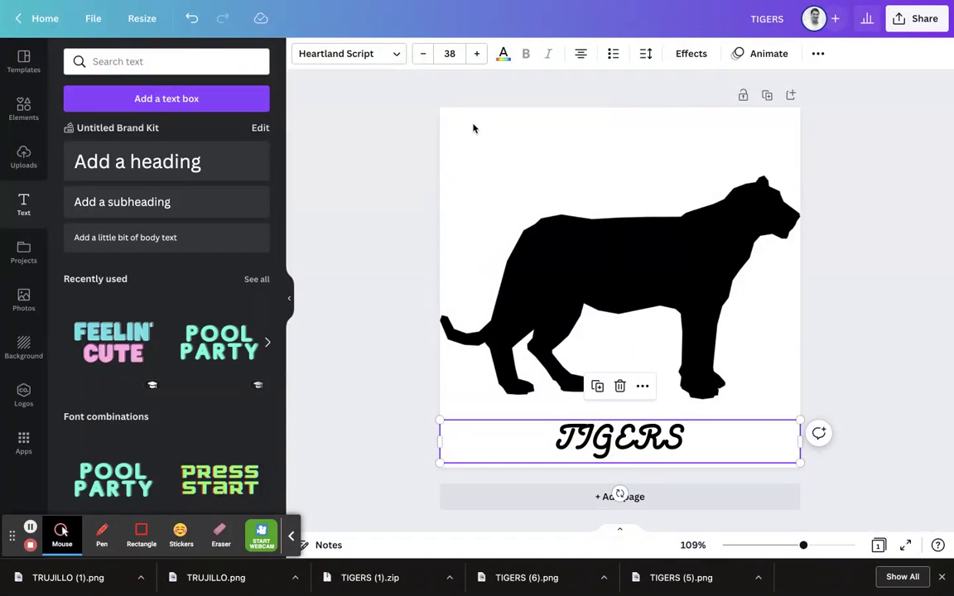
left_click(501, 56)
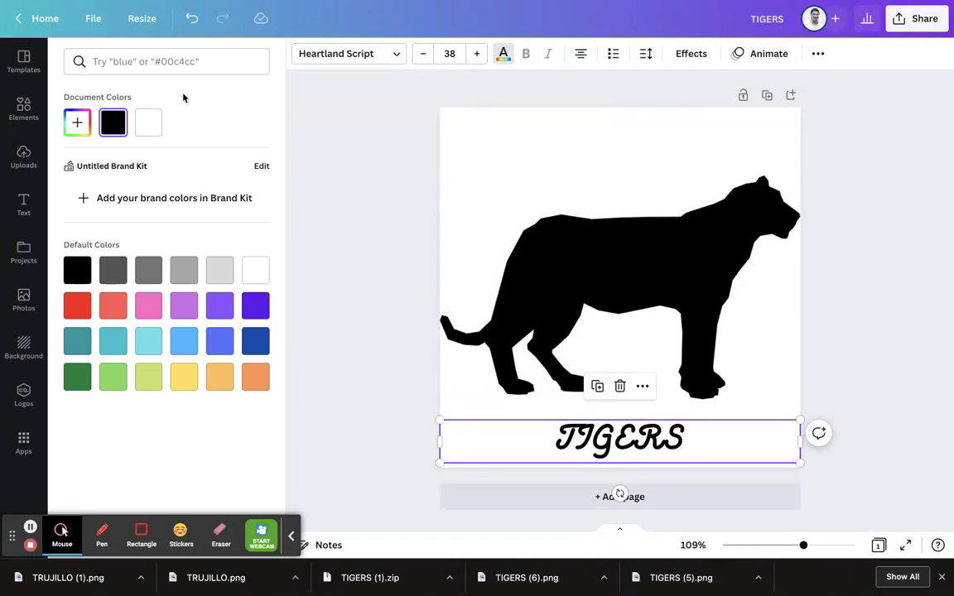
left_click(148, 122)
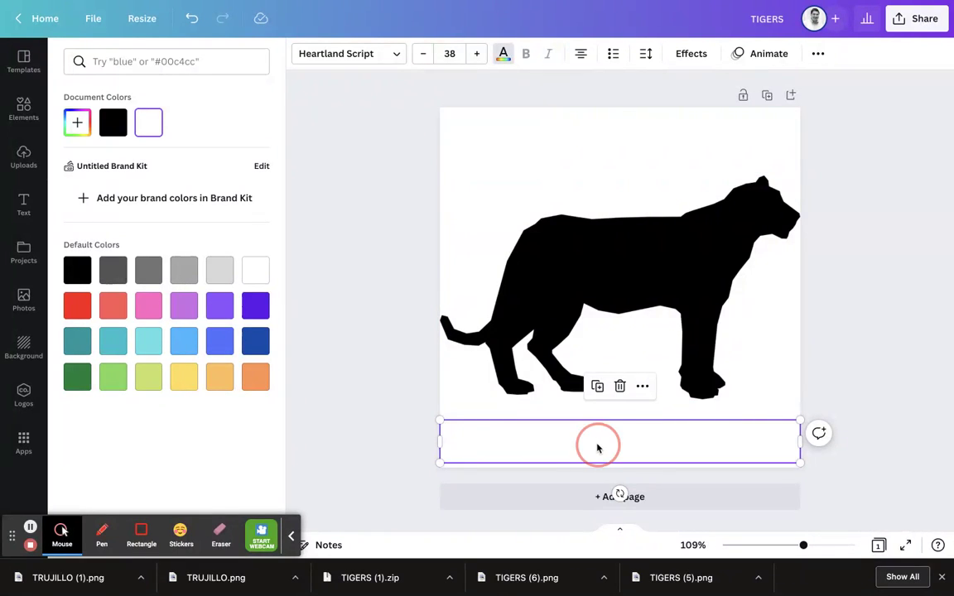
left_click_drag(598, 448, 608, 269)
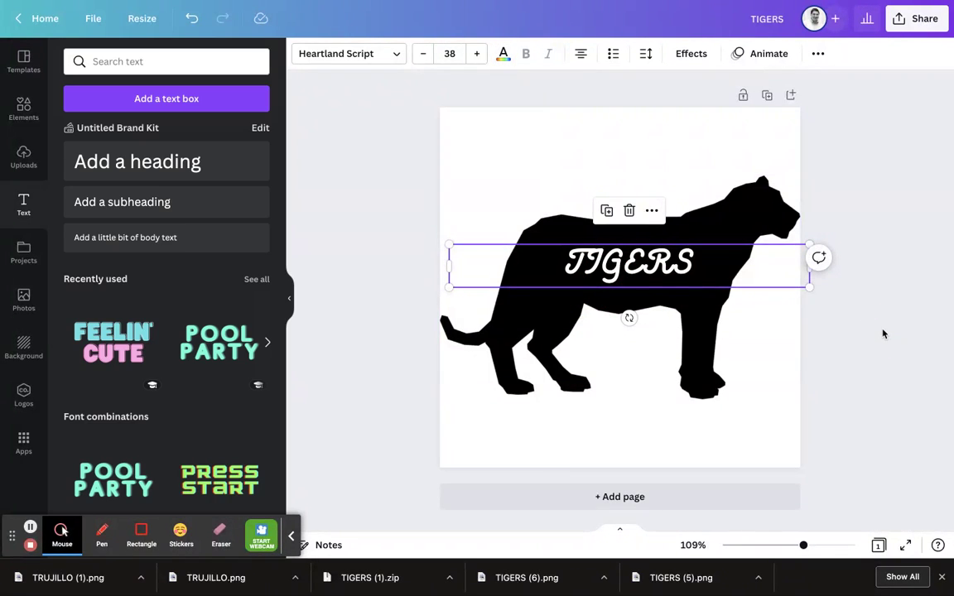
left_click(883, 334)
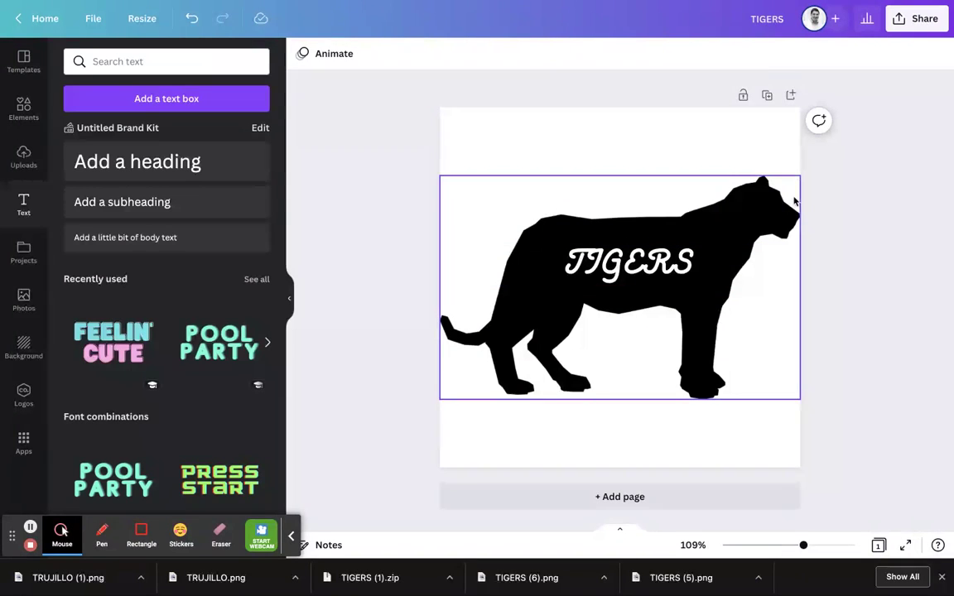